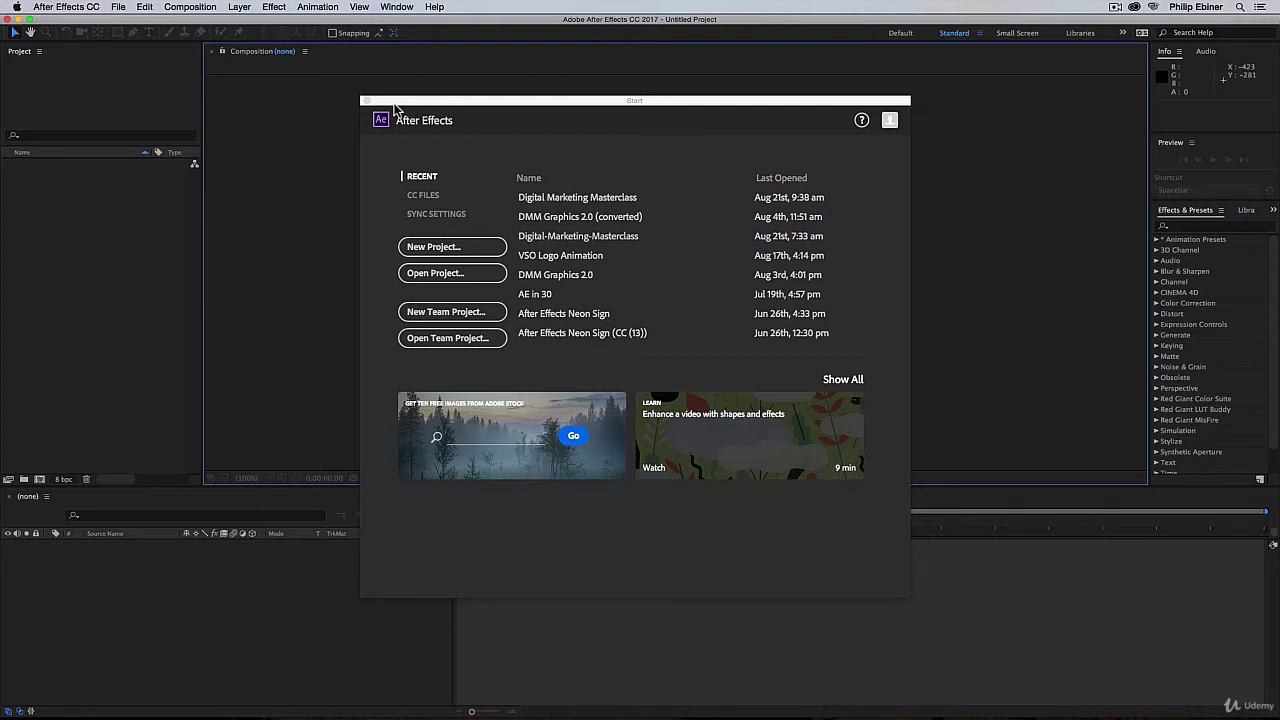
Dismiss the Start window with New Project to get an empty untitled project
{"action": "left_click_drag", "start_coordinate": [396, 101], "coordinate": [376, 100]}
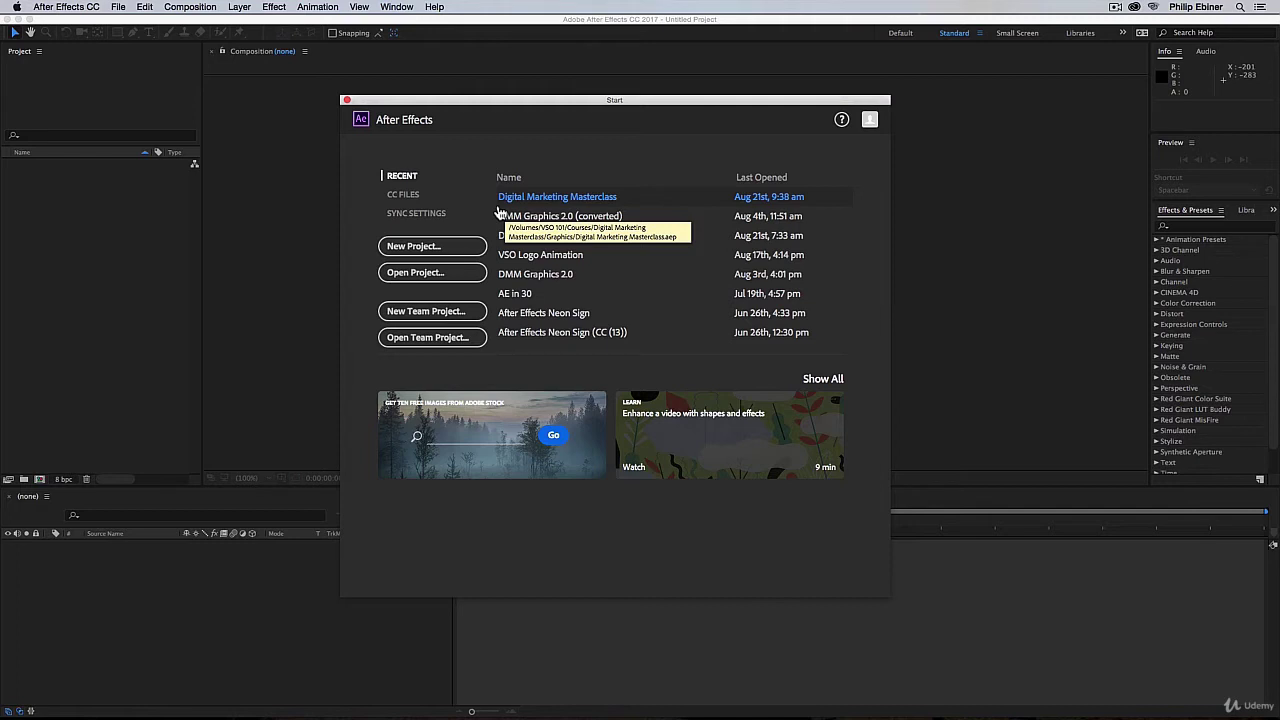
{"action": "left_click", "coordinate": [413, 248]}
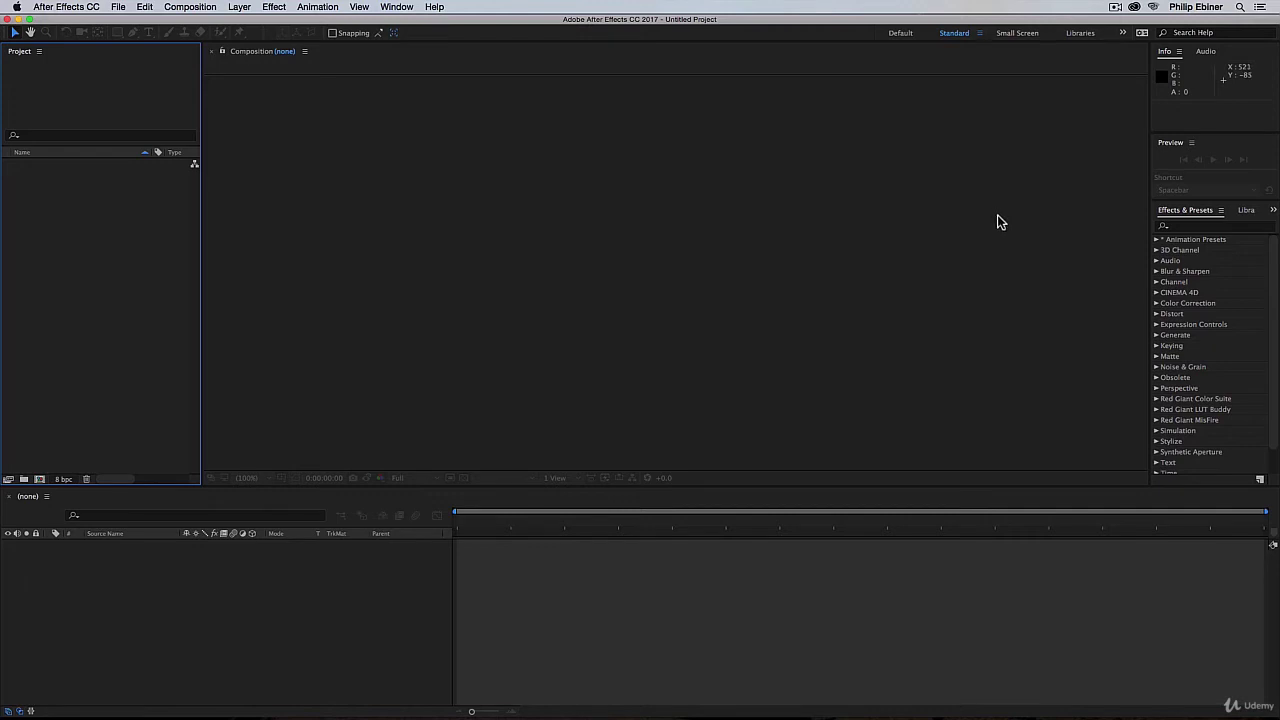
{"action": "left_click", "coordinate": [91, 9]}
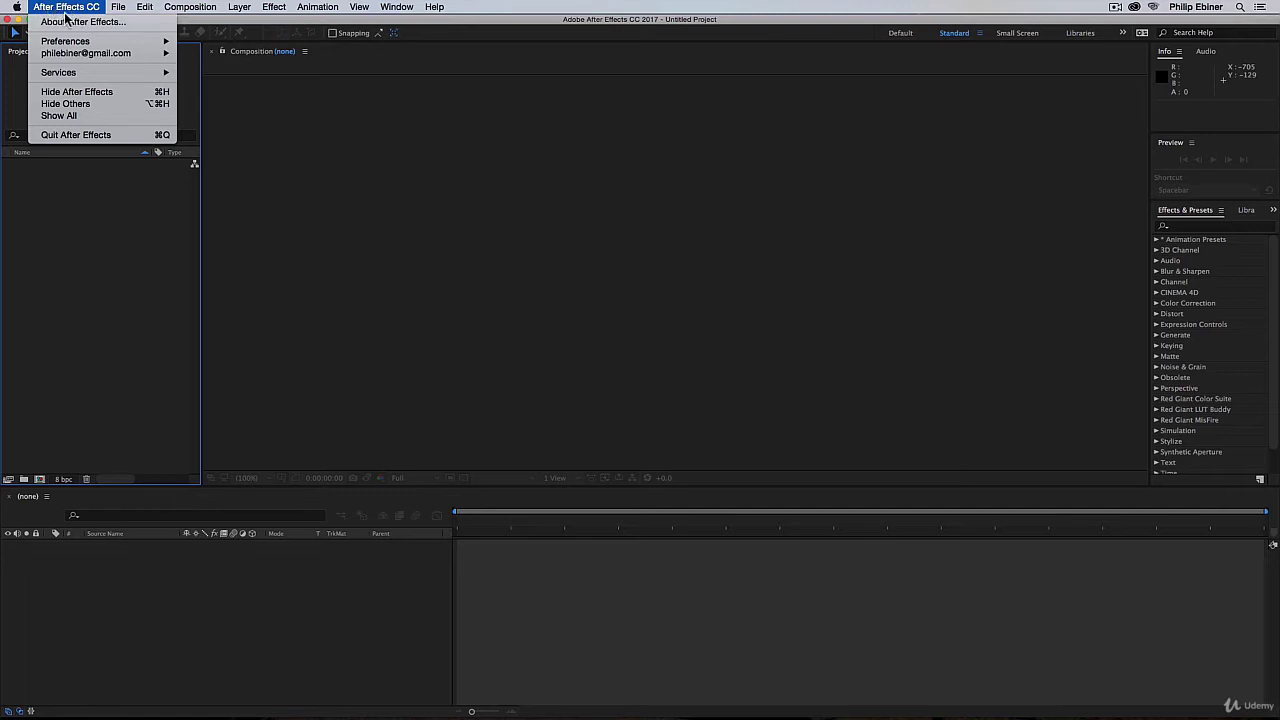
{"action": "left_click", "coordinate": [77, 22]}
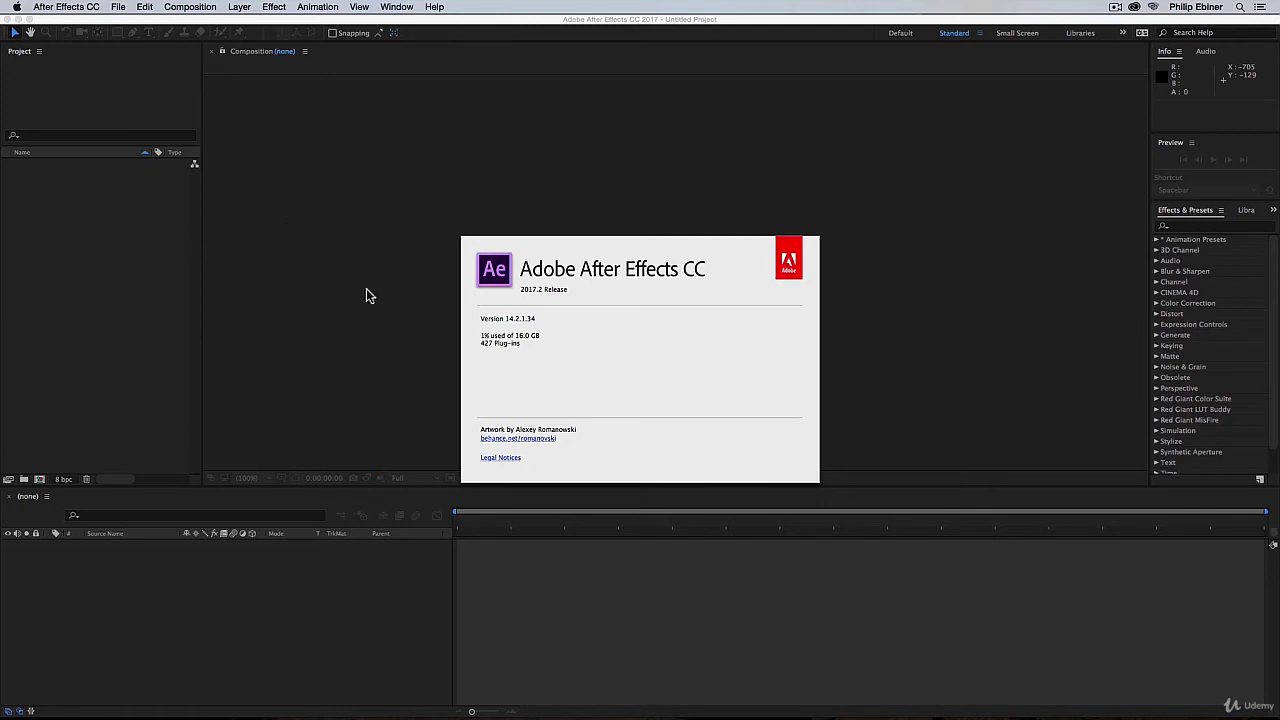
{"action": "left_click", "coordinate": [763, 272]}
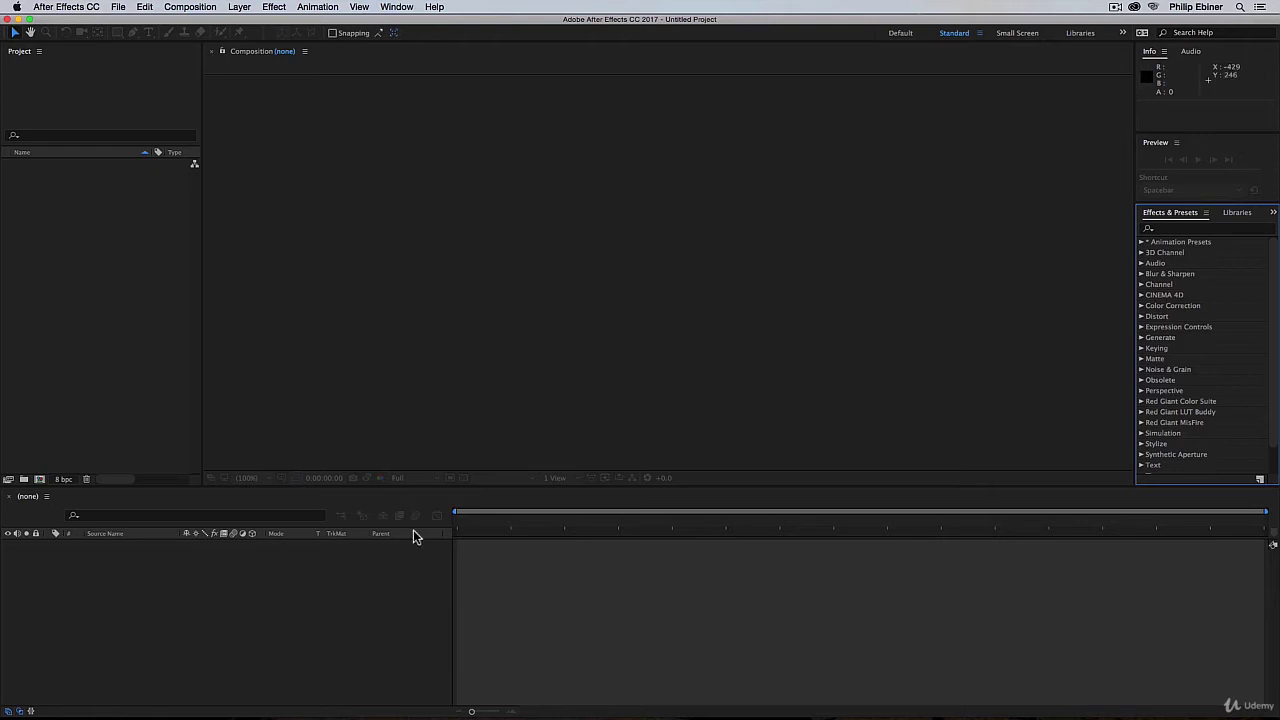
Switch the interface to the Motion Tracking workspace from Window > Workspace
{"action": "left_click", "coordinate": [398, 7]}
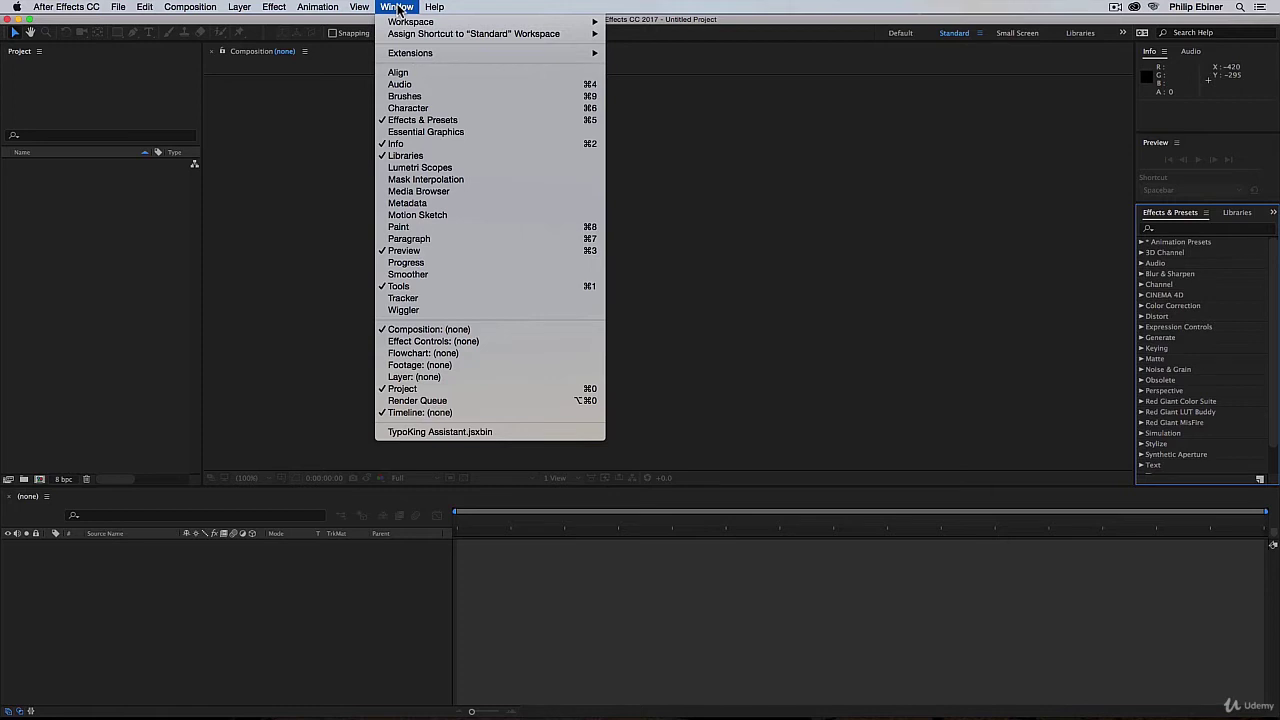
{"action": "mouse_move", "coordinate": [410, 21]}
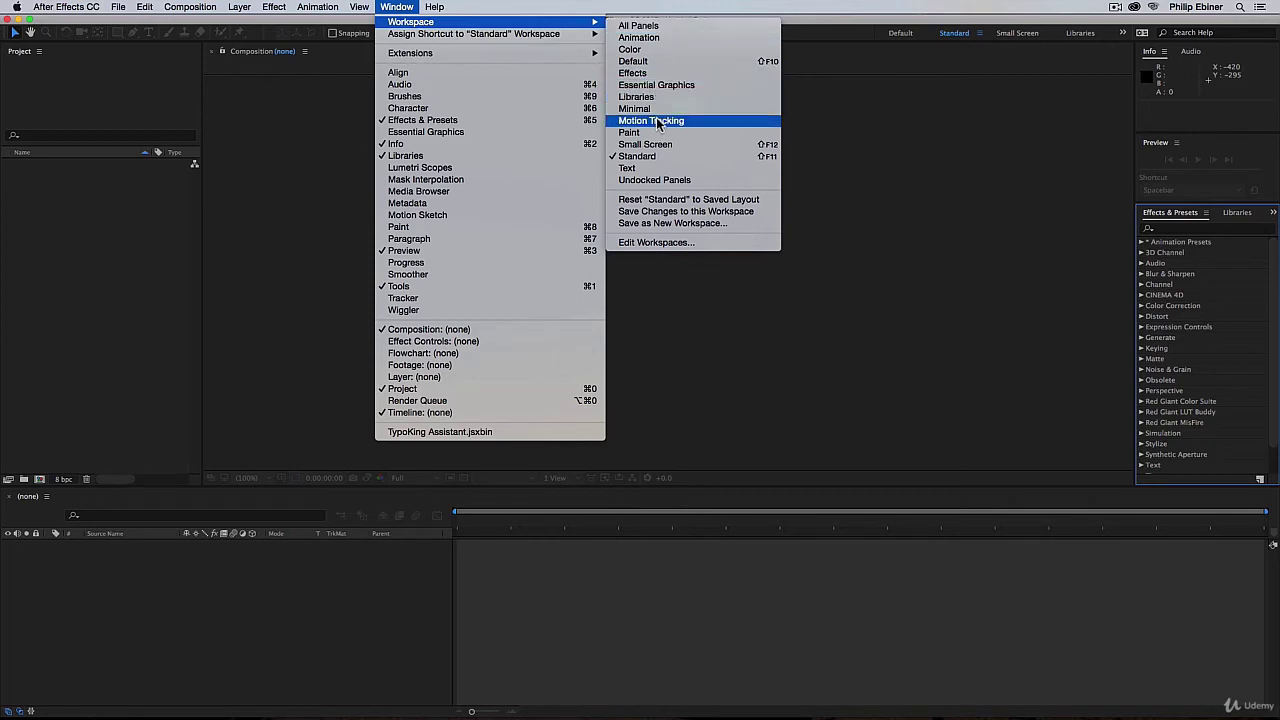
{"action": "left_click", "coordinate": [810, 93]}
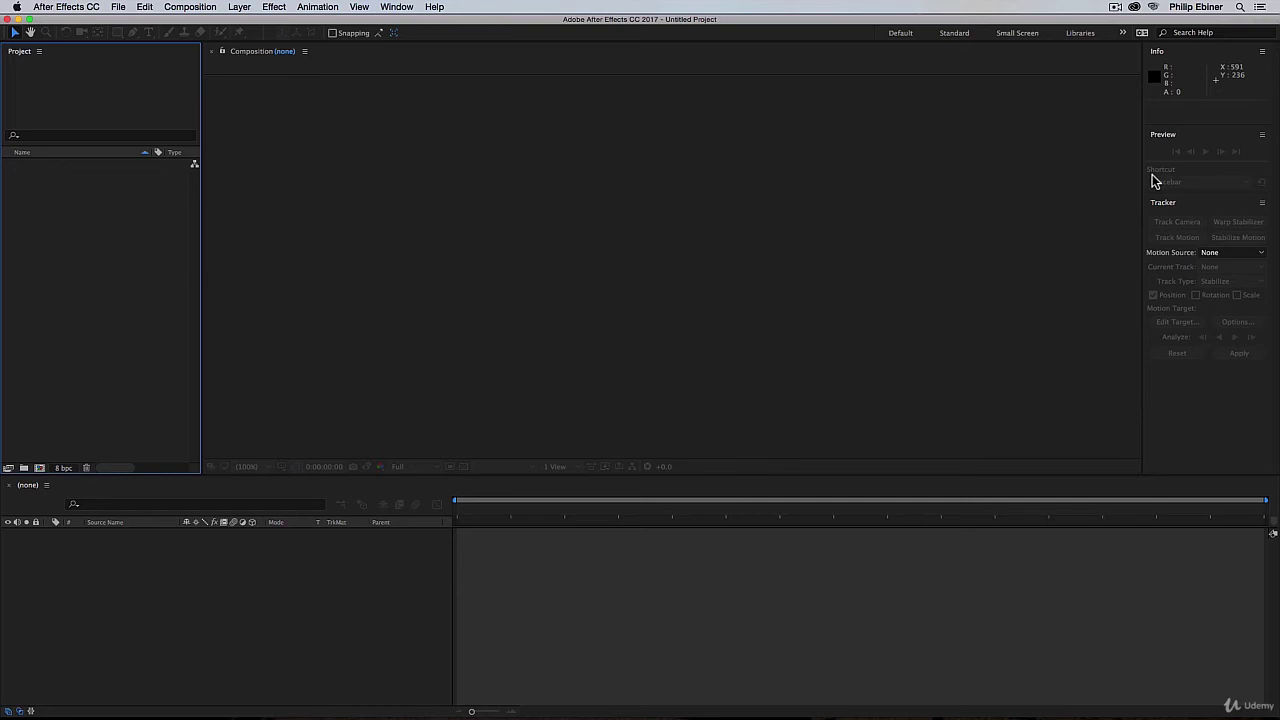
Switch the layout back to the Default workspace from Window > Workspace
{"action": "left_click", "coordinate": [391, 11]}
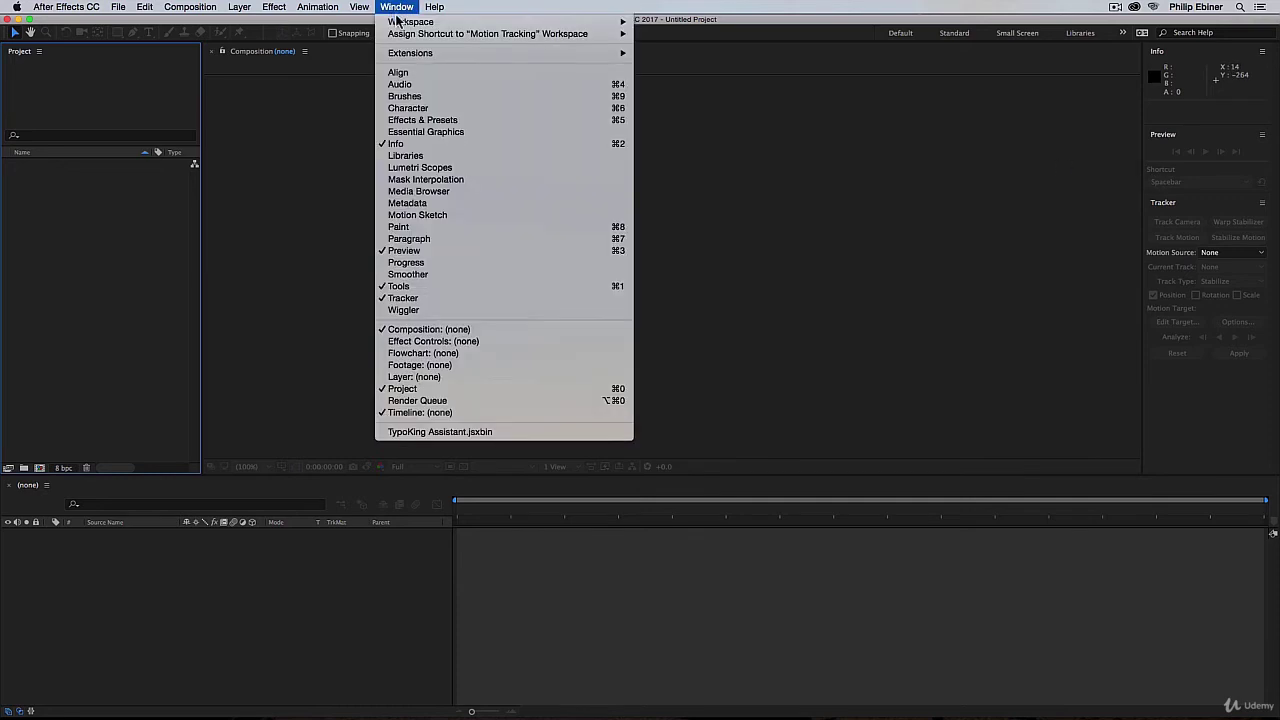
{"action": "mouse_move", "coordinate": [401, 27]}
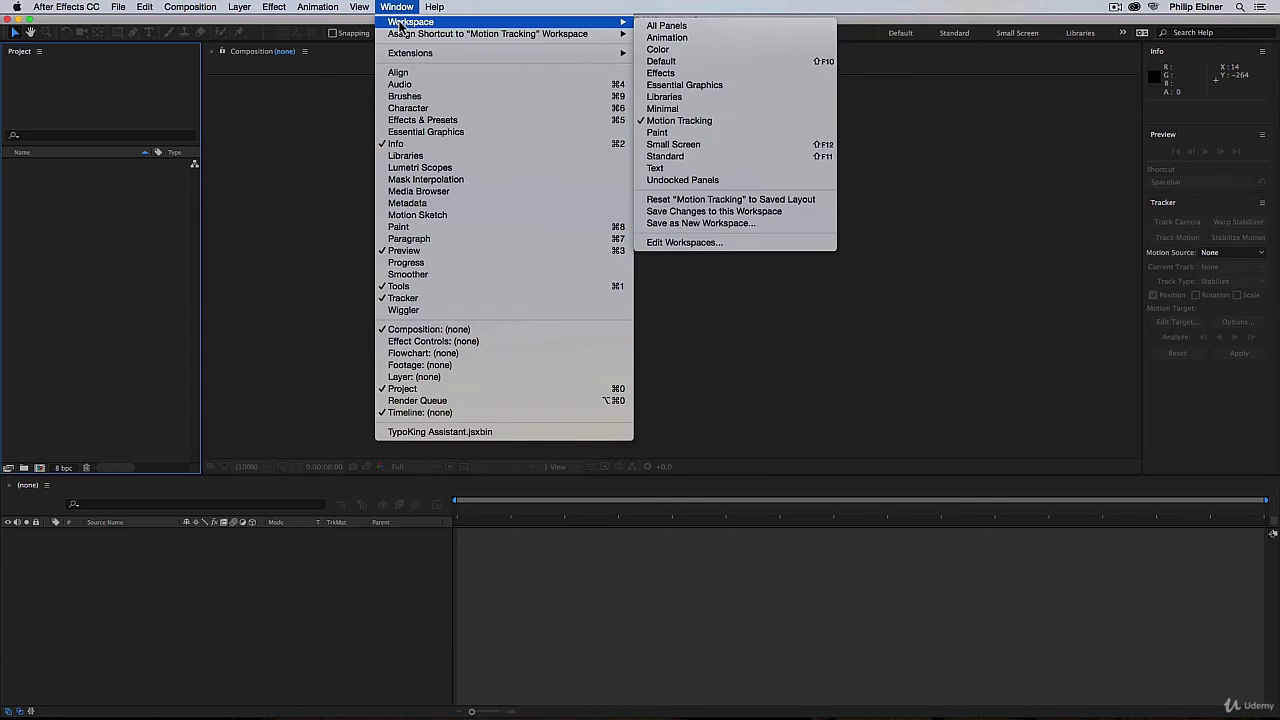
{"action": "left_click", "coordinate": [683, 62]}
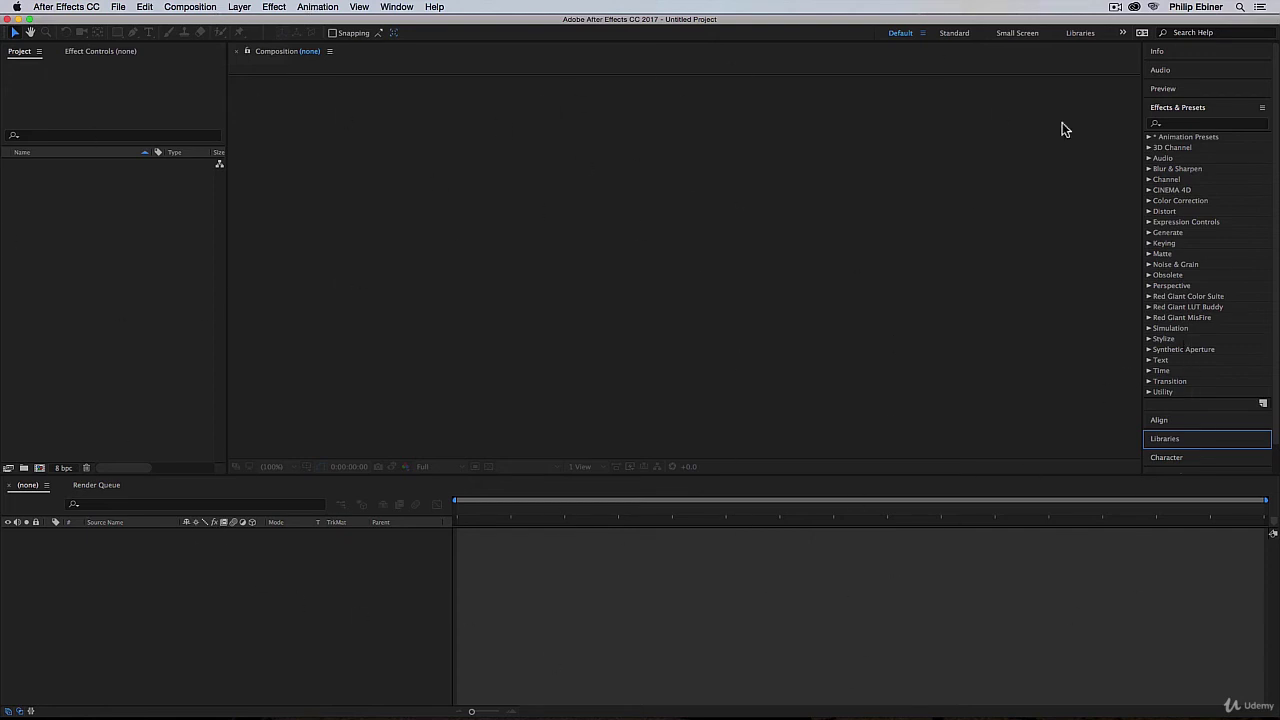
Browse the Edit, Composition and Layer menus, ending with the Effect menu open
{"action": "left_click", "coordinate": [143, 7]}
{"action": "mouse_move", "coordinate": [183, 8]}
{"action": "mouse_move", "coordinate": [273, 9]}
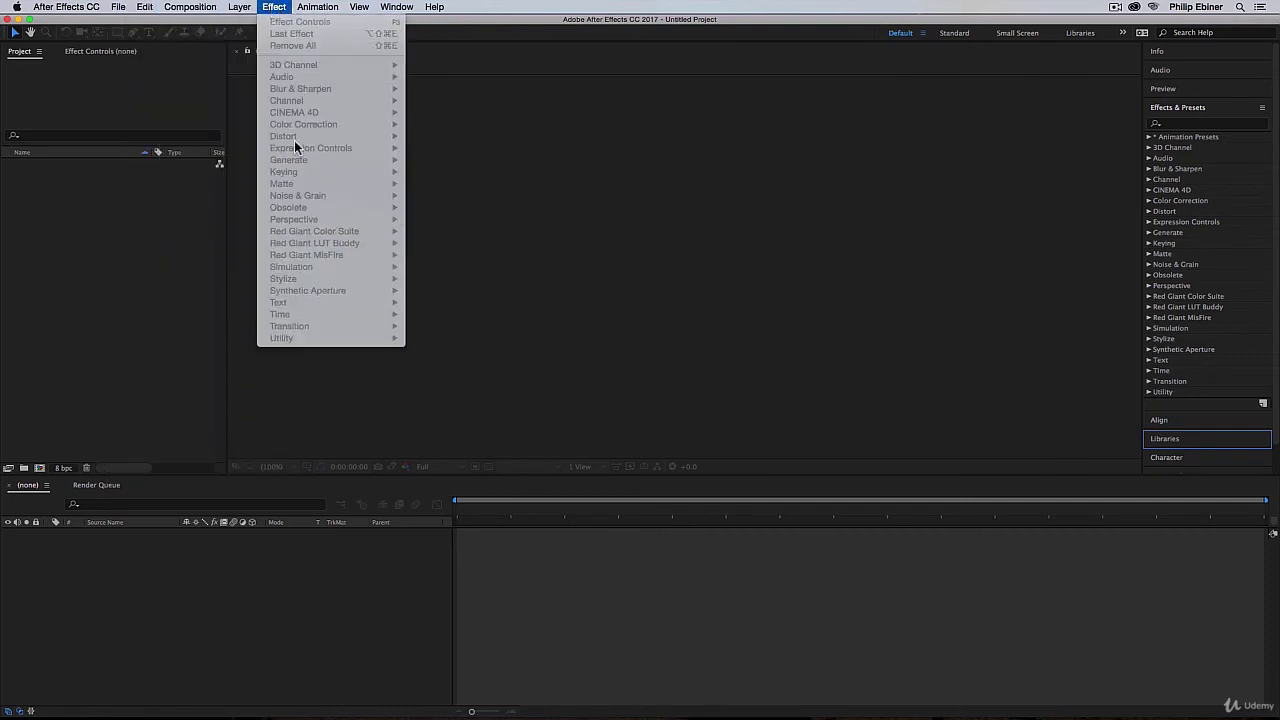
{"action": "mouse_move", "coordinate": [318, 7]}
Close the Effect menu and switch to the Selection tool
{"action": "left_click", "coordinate": [72, 108]}
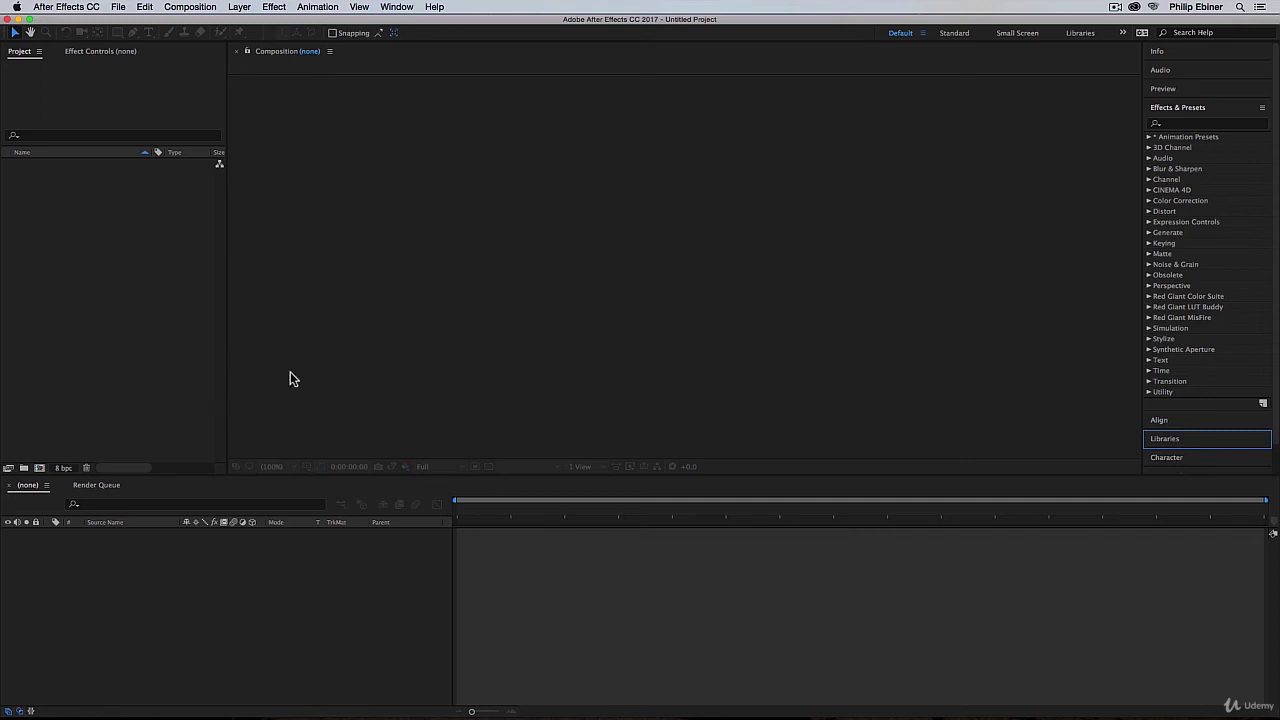
{"action": "left_click", "coordinate": [16, 34]}
{"action": "left_click", "coordinate": [85, 54]}
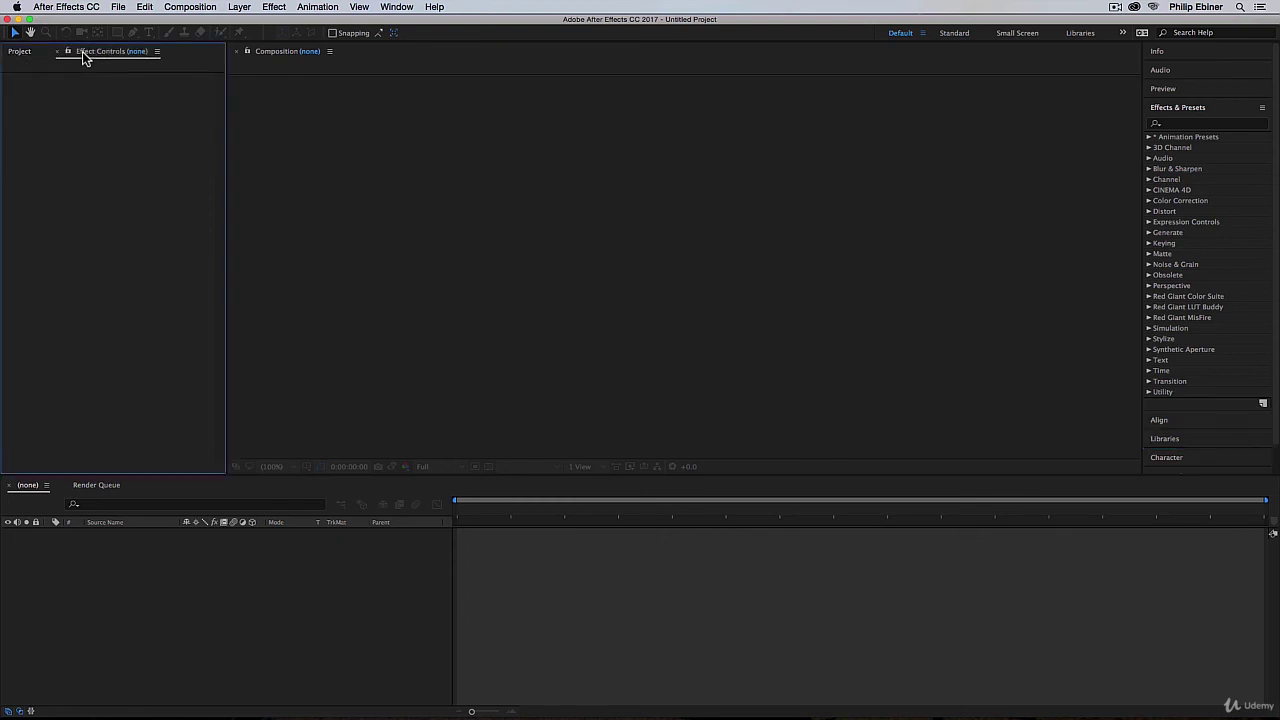
{"action": "left_click", "coordinate": [20, 52]}
{"action": "left_click", "coordinate": [86, 56]}
{"action": "left_click", "coordinate": [18, 51]}
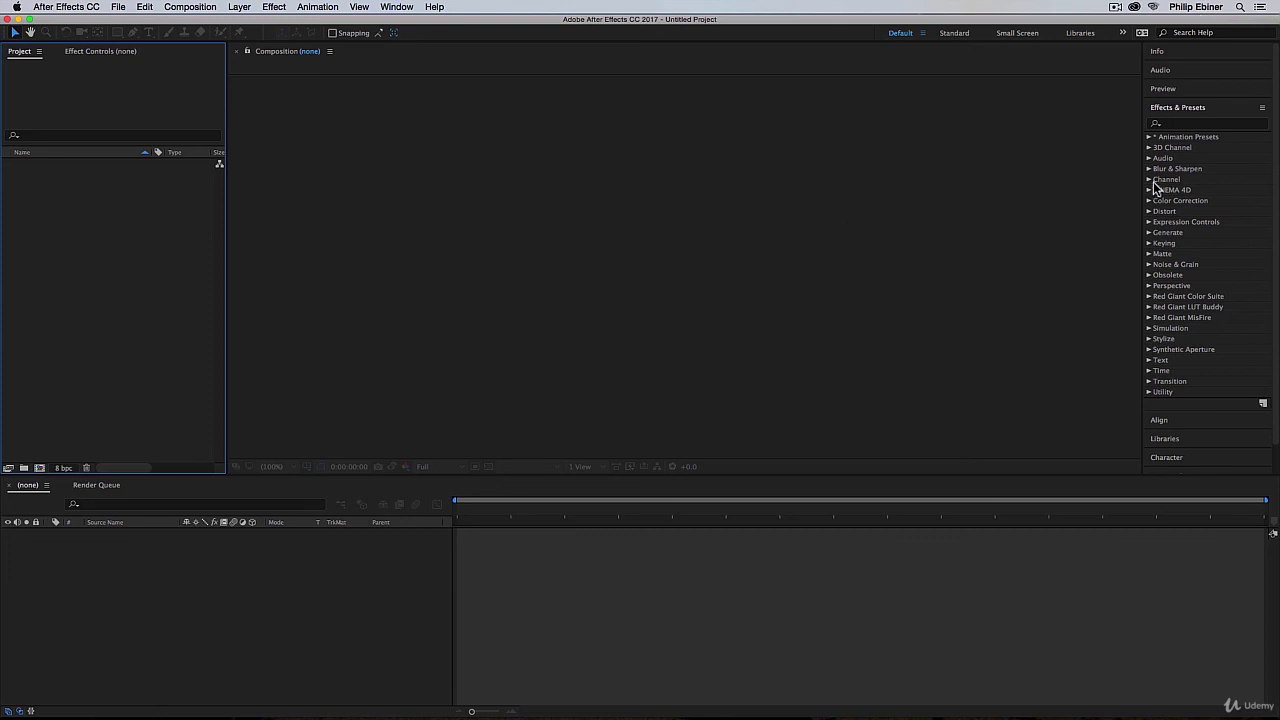
Toggle the Effects & Presets, Align, Preview and Audio panels, leaving all collapsed
{"action": "left_click", "coordinate": [1175, 106]}
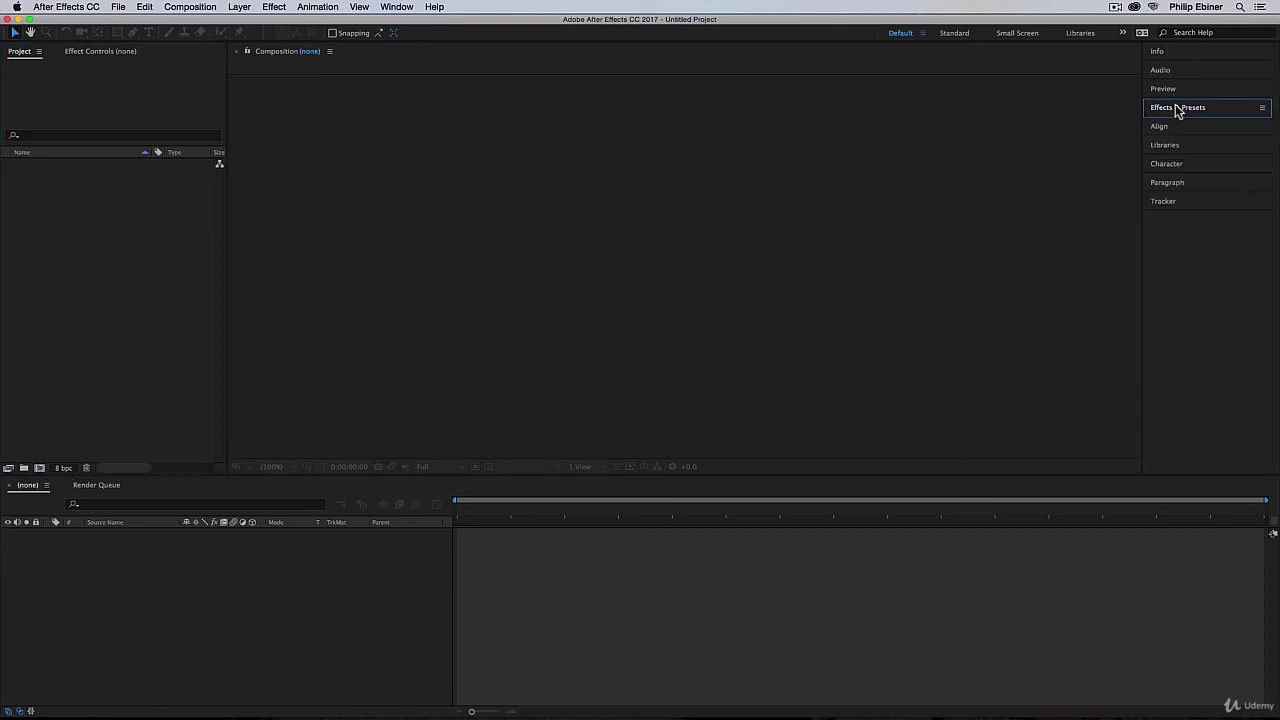
{"action": "left_click", "coordinate": [1176, 127]}
{"action": "left_click", "coordinate": [1171, 110]}
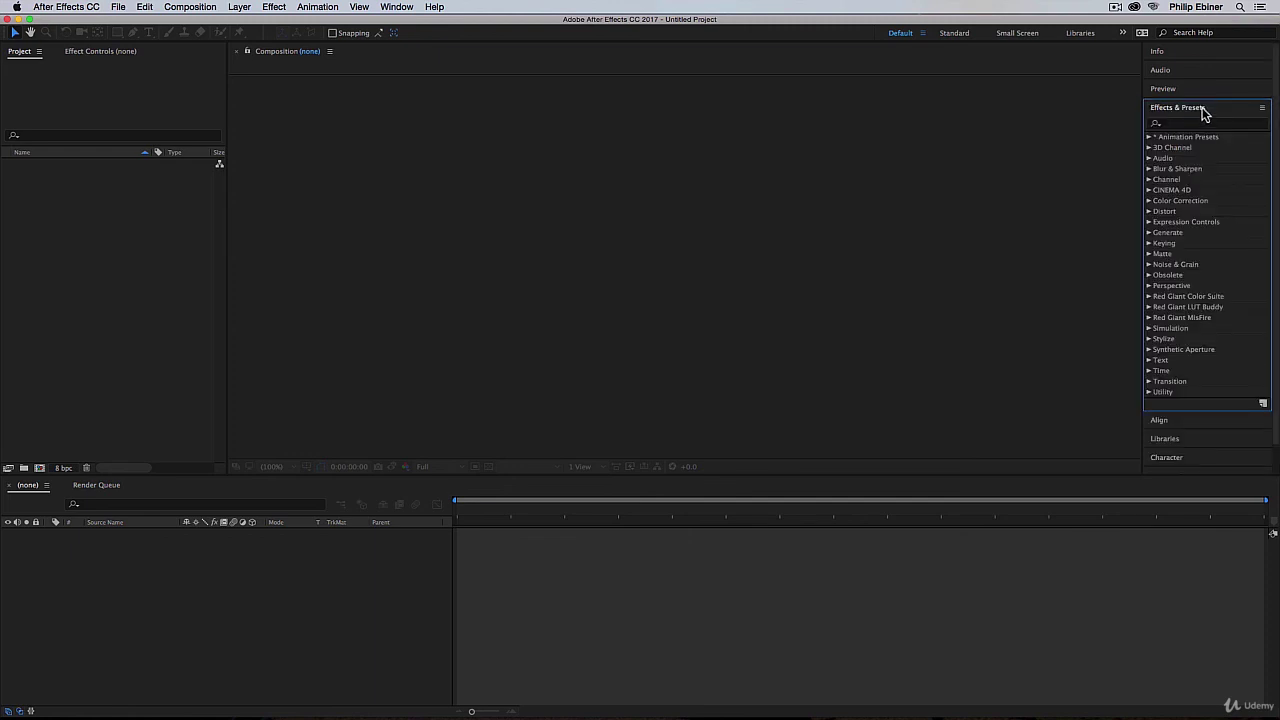
{"action": "left_click", "coordinate": [1172, 89]}
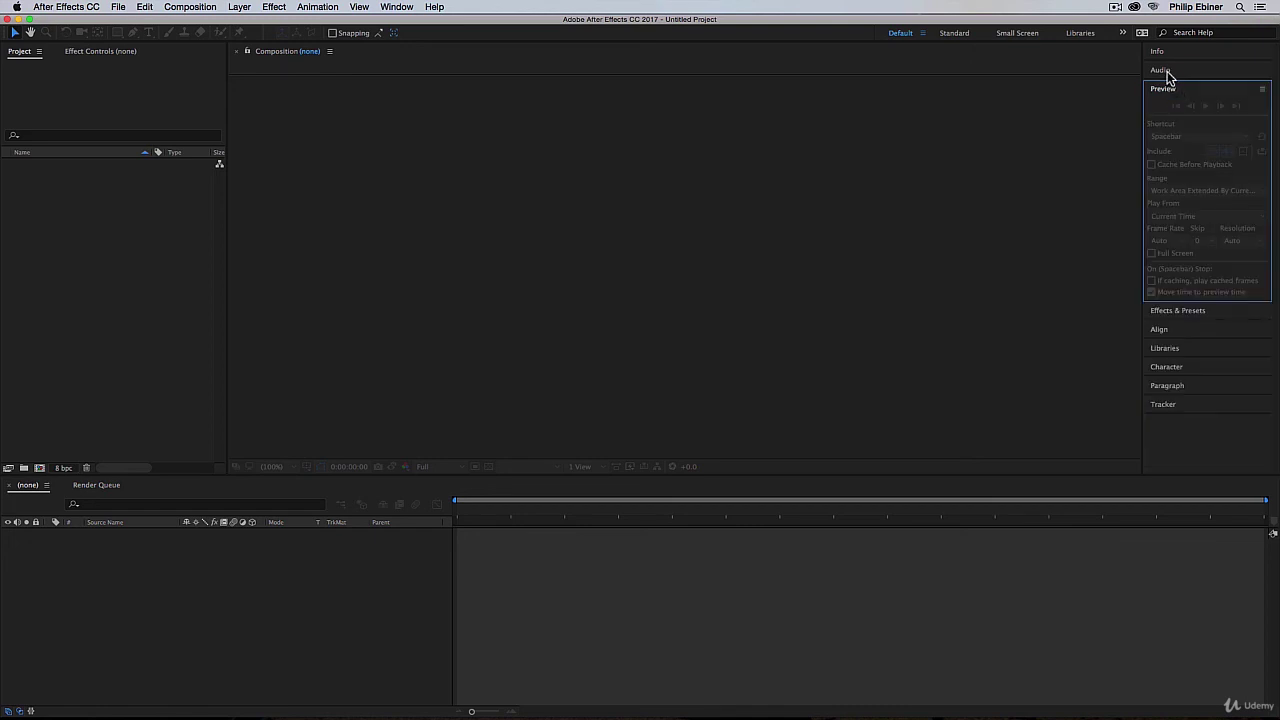
{"action": "left_click", "coordinate": [1165, 72]}
{"action": "left_click", "coordinate": [1164, 73]}
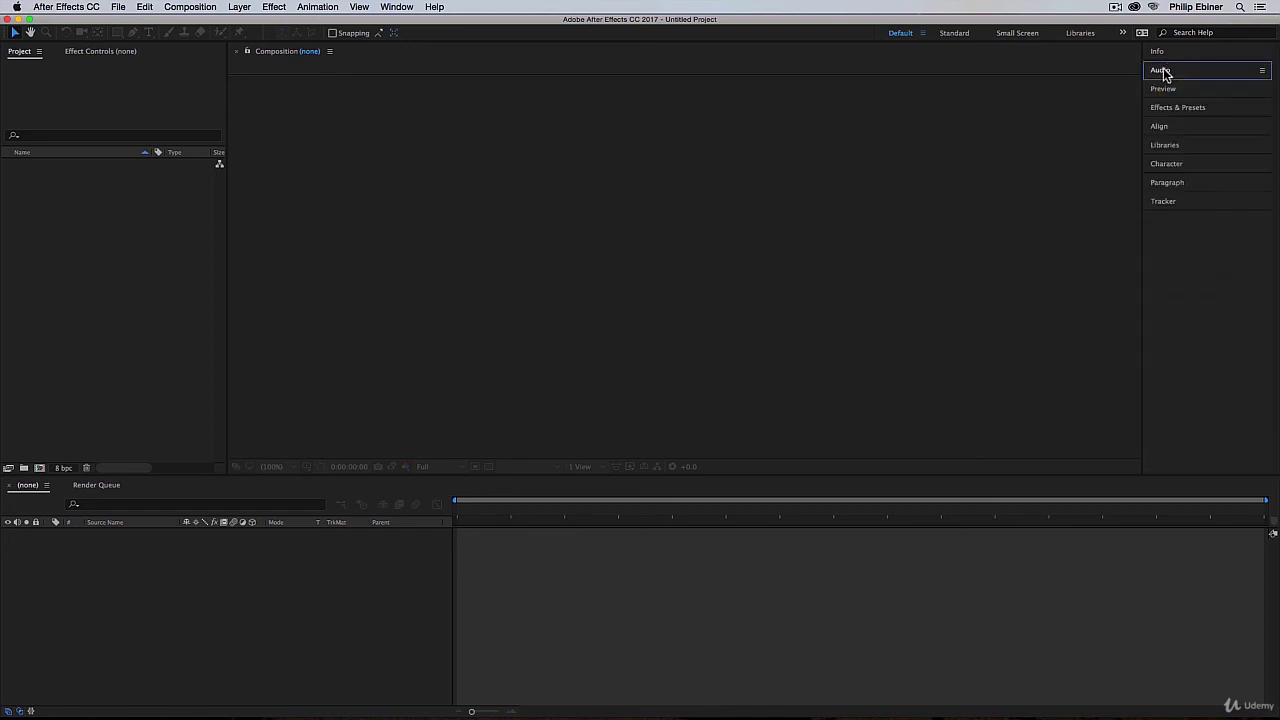